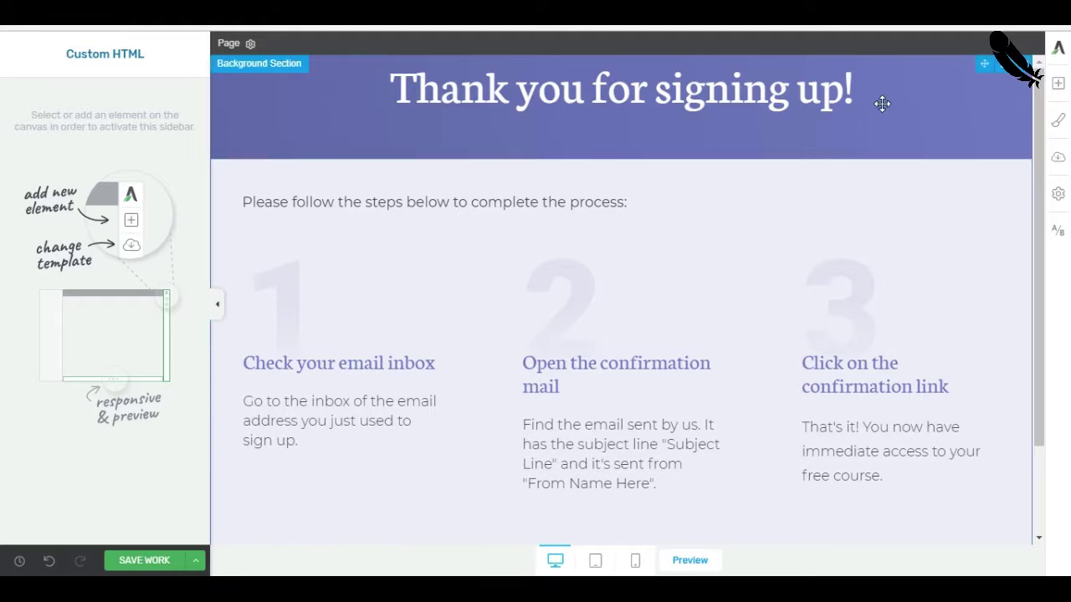
# Filter the landing page templates to the 'confirmation page' tag.
pyautogui.click(1059, 160)
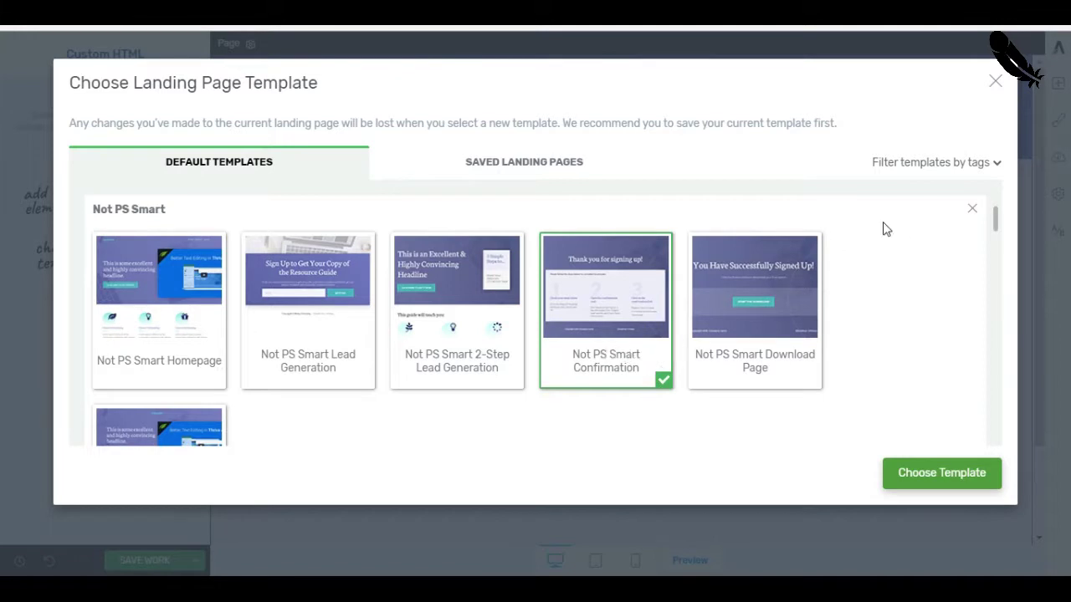
pyautogui.click(914, 170)
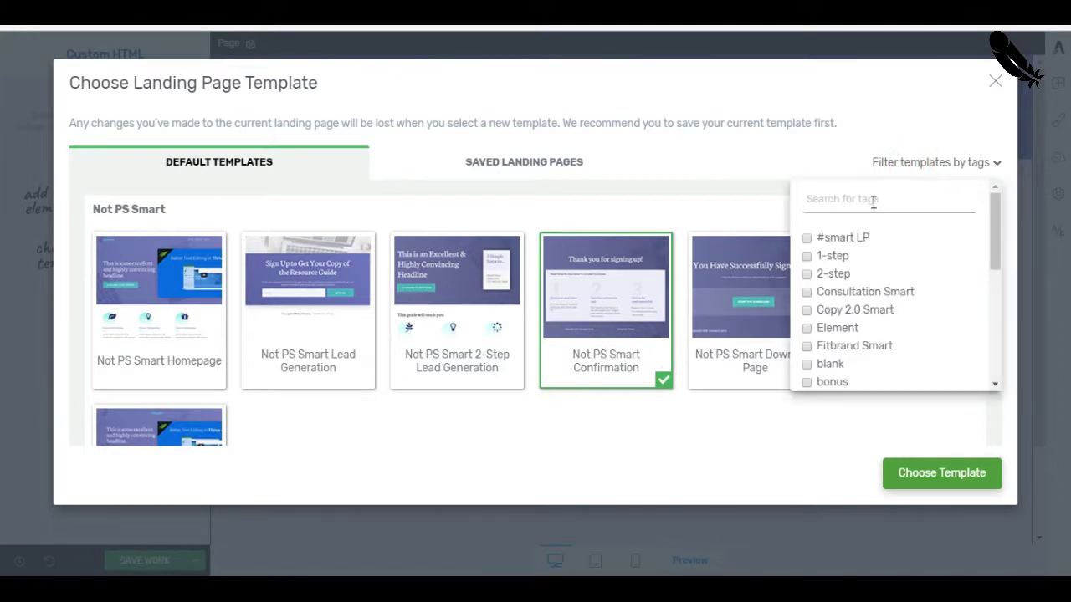
pyautogui.scroll(-1, 864, 330)
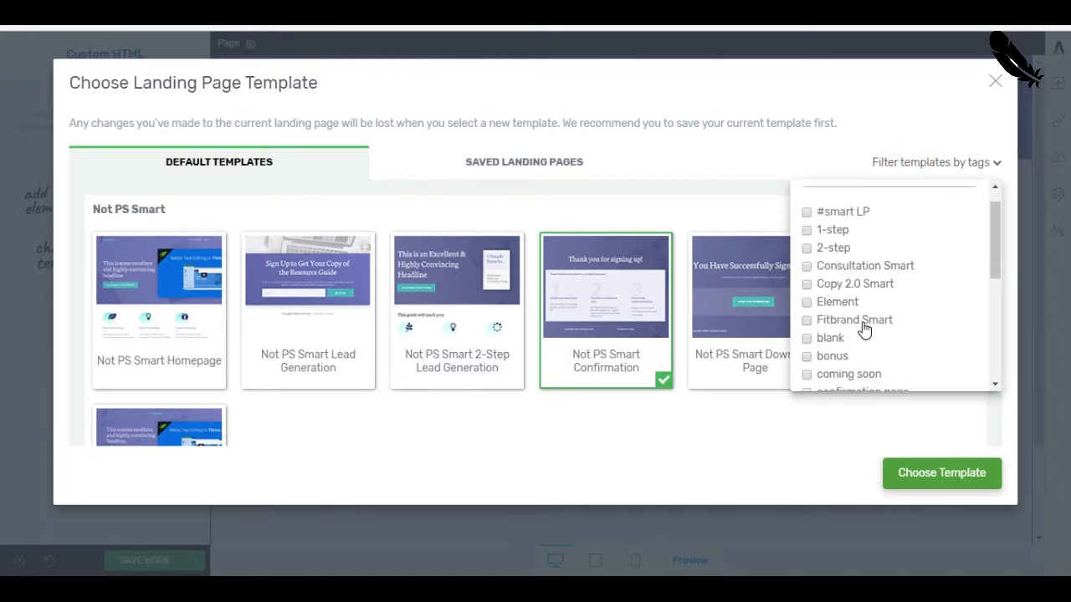
pyautogui.scroll(-3, 867, 304)
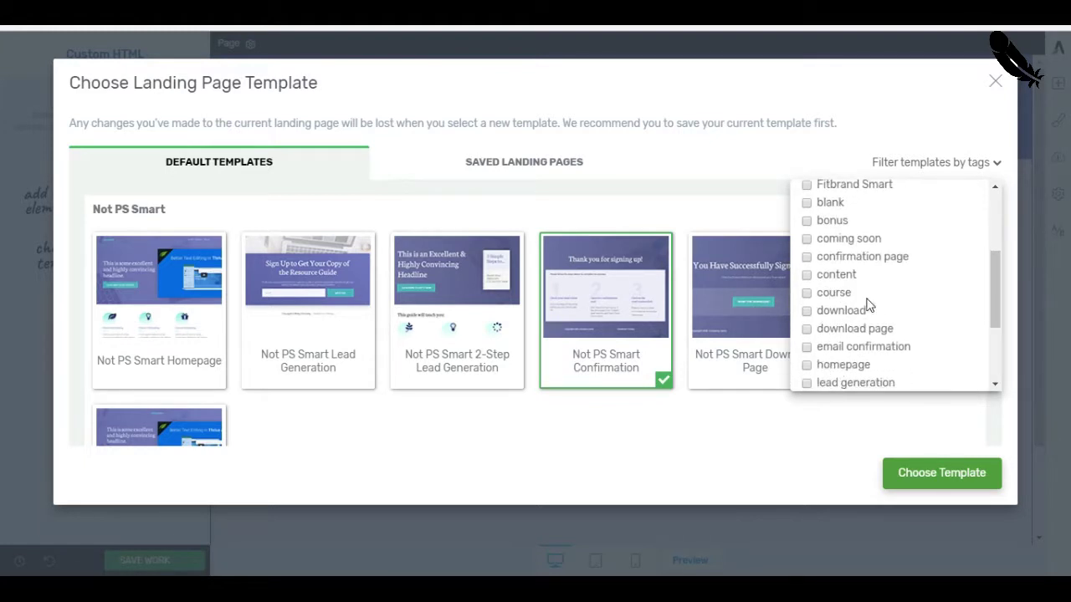
pyautogui.click(806, 257)
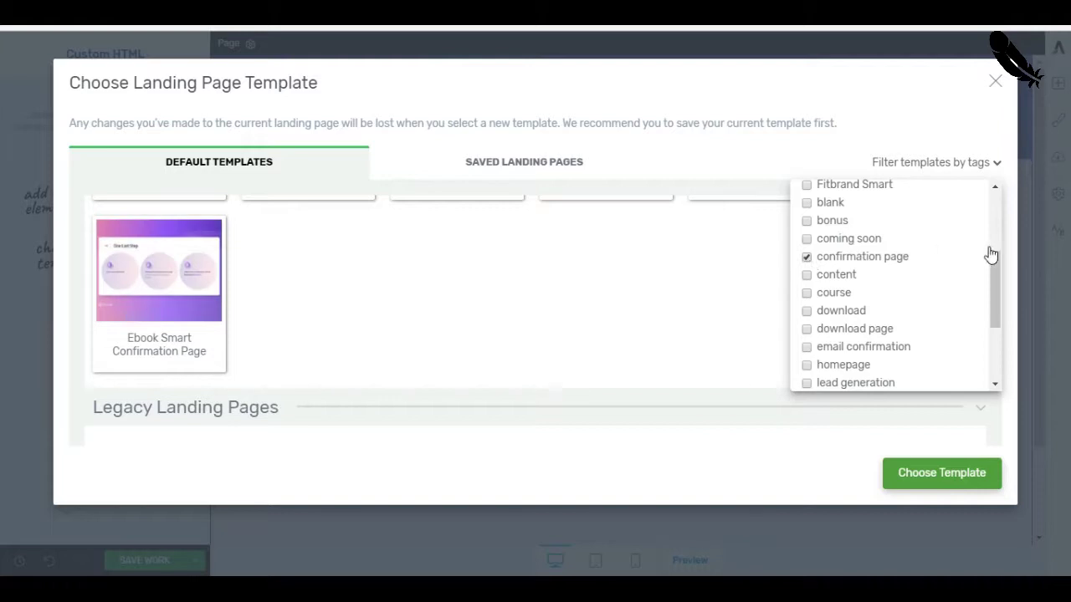
pyautogui.click(924, 124)
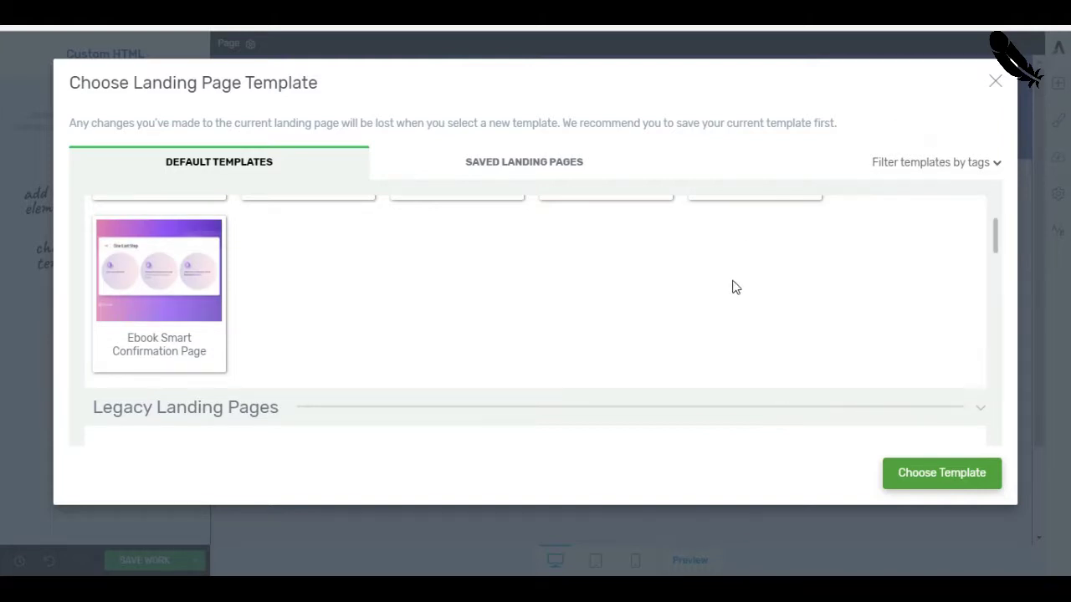
# Choose the Not PS Smart Confirmation template for the page.
pyautogui.scroll(3, 733, 287)
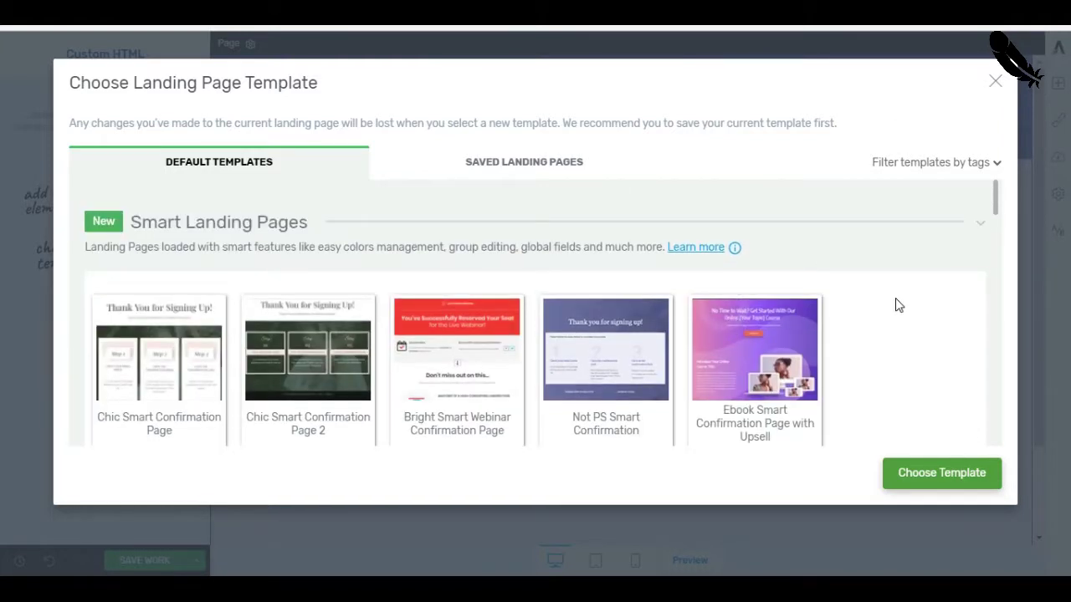
pyautogui.scroll(-1, 897, 306)
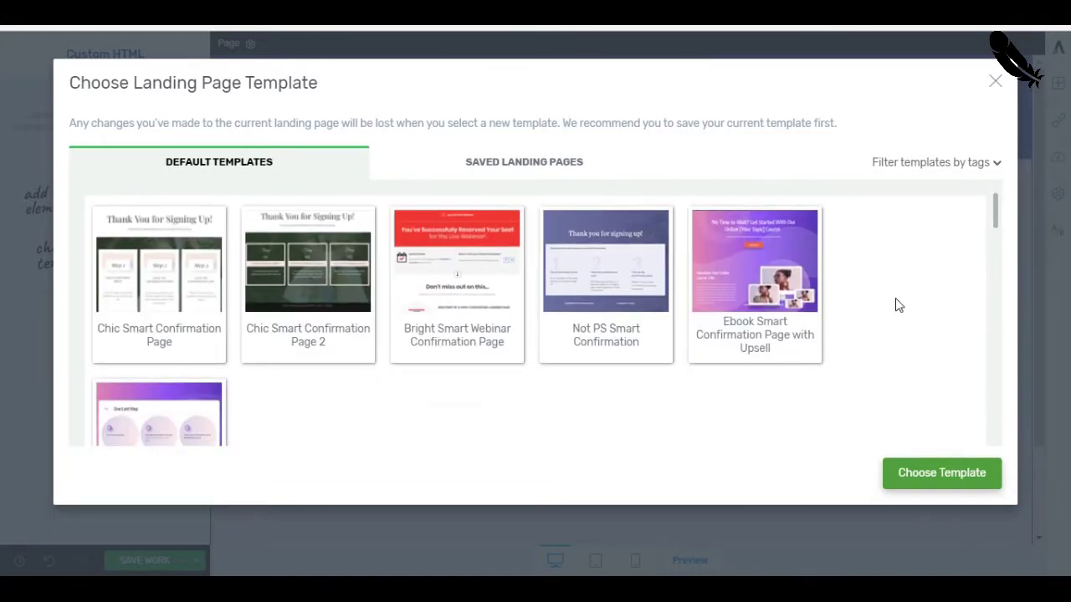
pyautogui.click(616, 299)
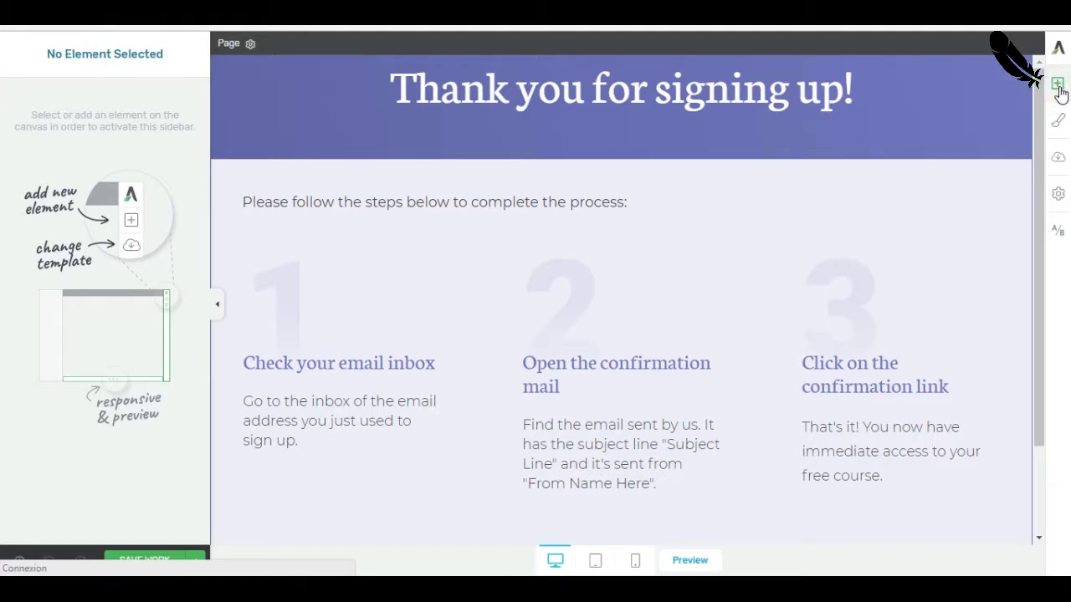
# Drop a Custom HTML element (searched as 'html') below the 'Please follow the steps' line and open its code box.
pyautogui.click(1058, 87)
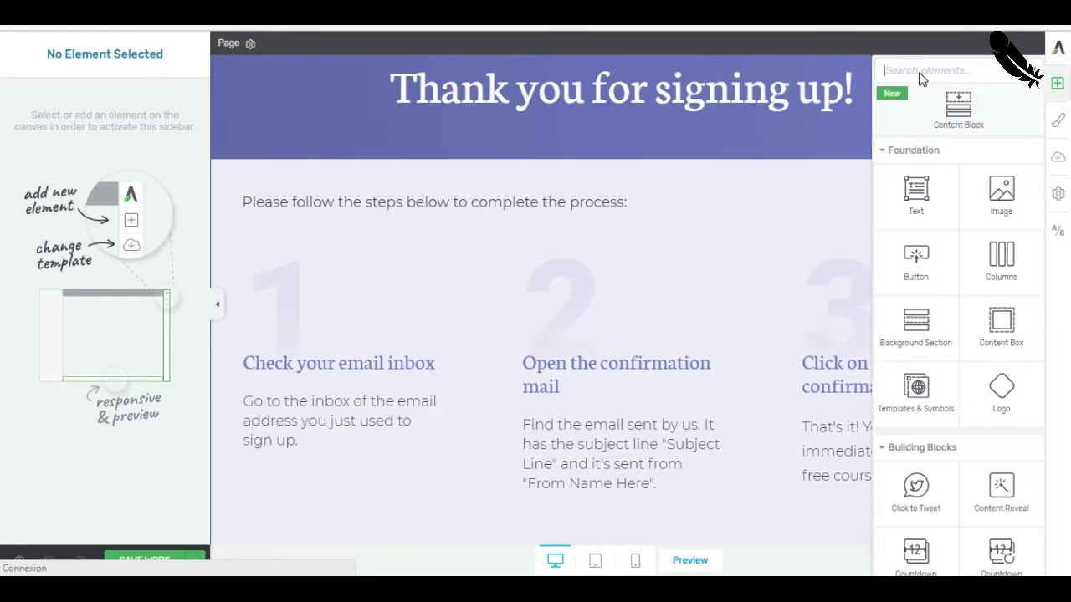
pyautogui.write('html')
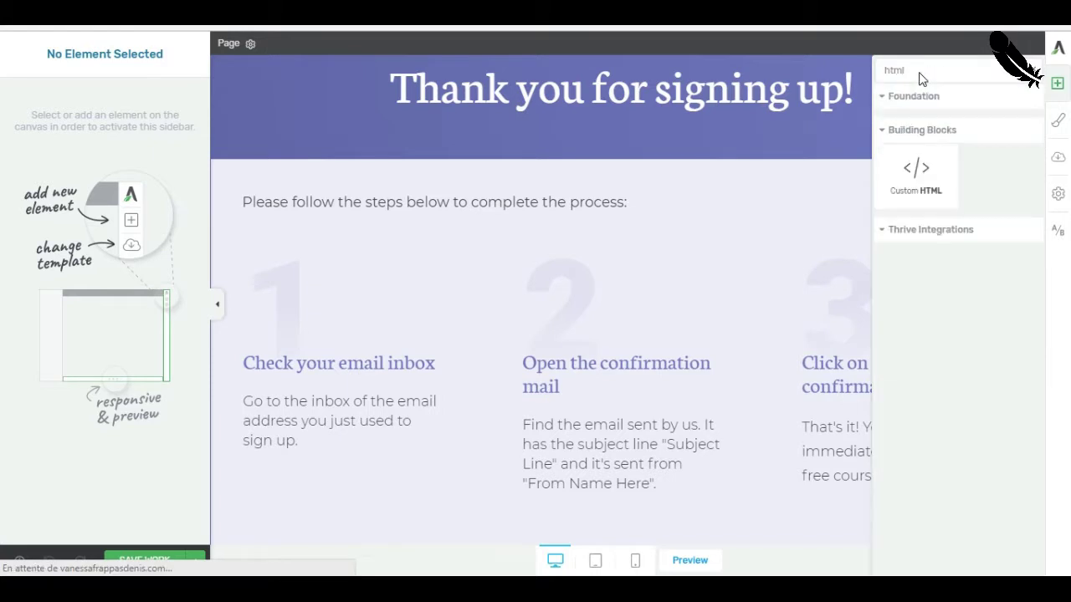
pyautogui.click(920, 175)
pyautogui.moveTo(920, 176); pyautogui.dragTo(380, 216)
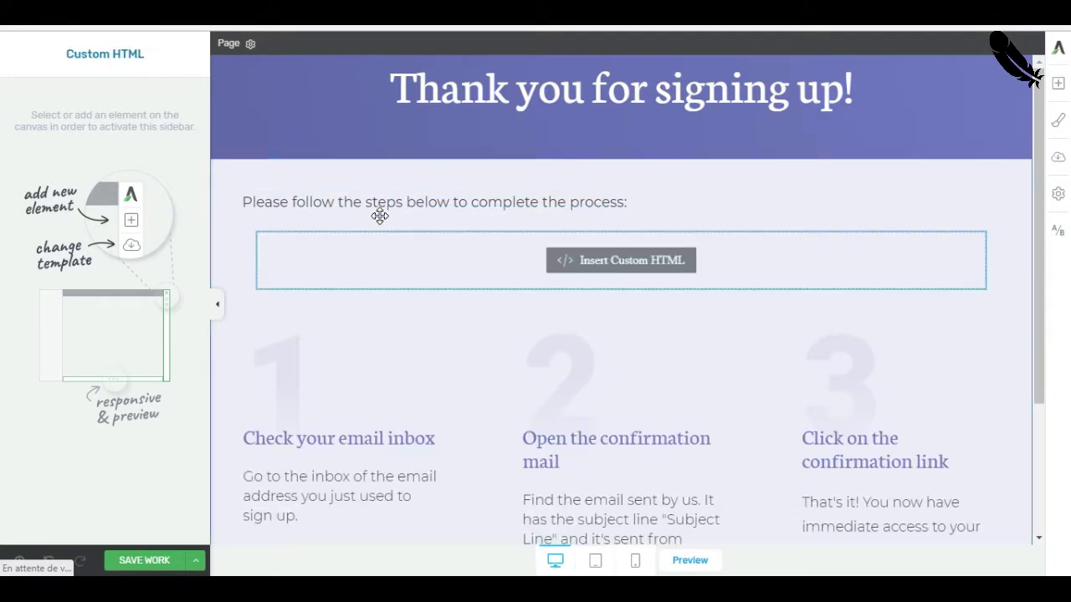
pyautogui.click(609, 257)
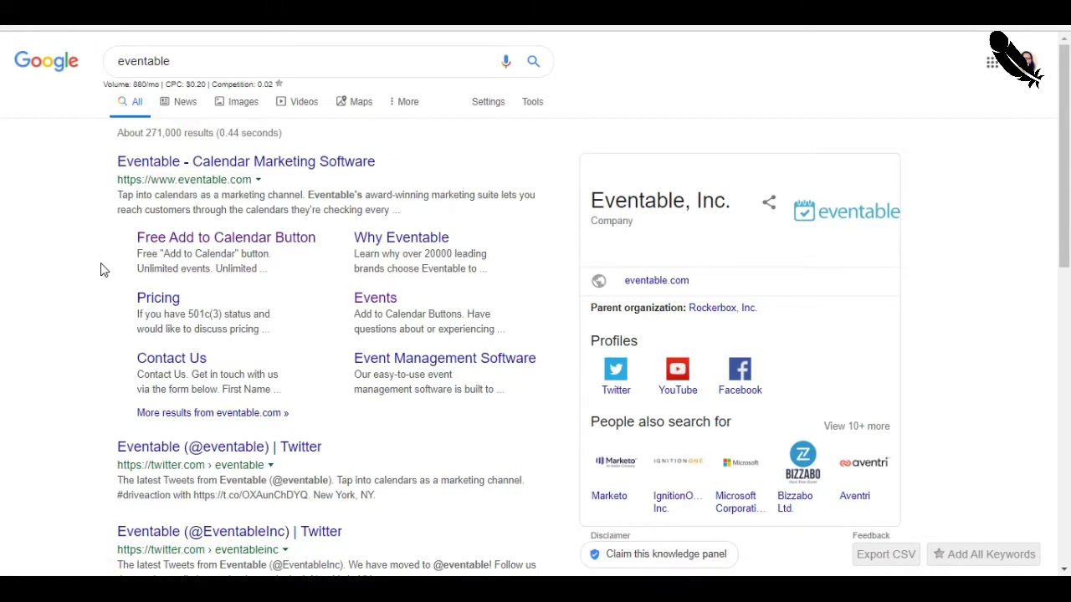
# Follow the 'Free Add to Calendar Button' sitelink in the eventable Google results.
pyautogui.click(192, 238)
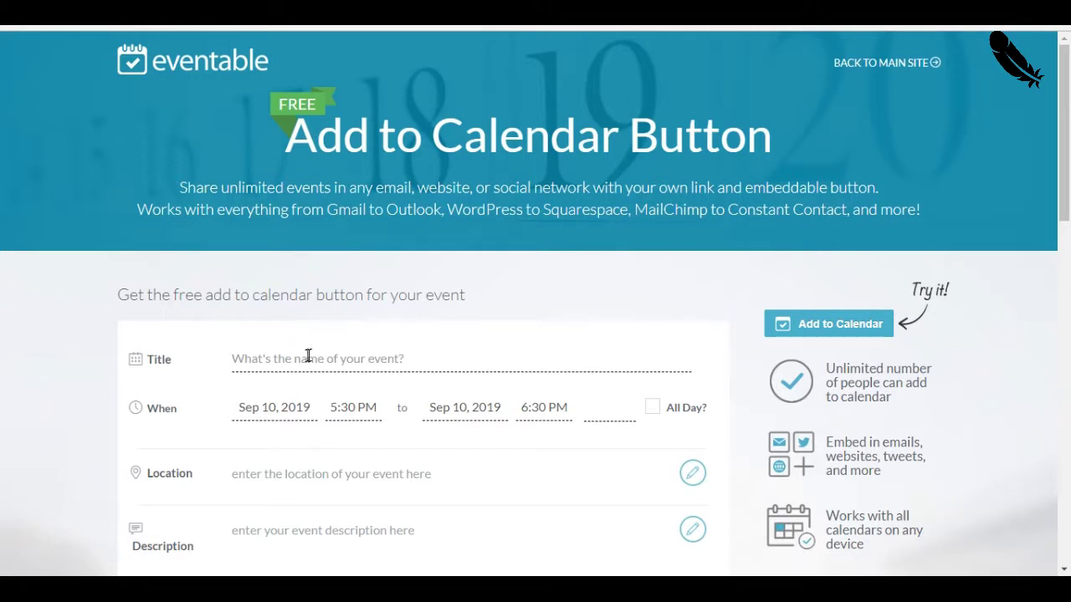
# Title the event 'The Yummy Cup Cakes Master Class' after previewing the sample button.
pyautogui.click(808, 330)
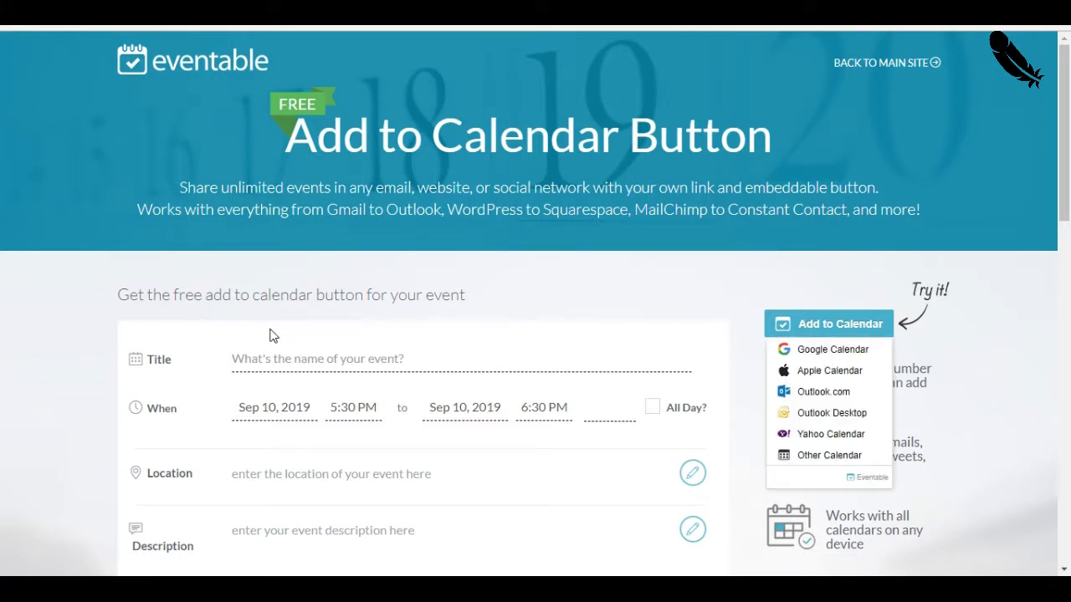
pyautogui.click(253, 362)
pyautogui.scroll(-2, 51, 335)
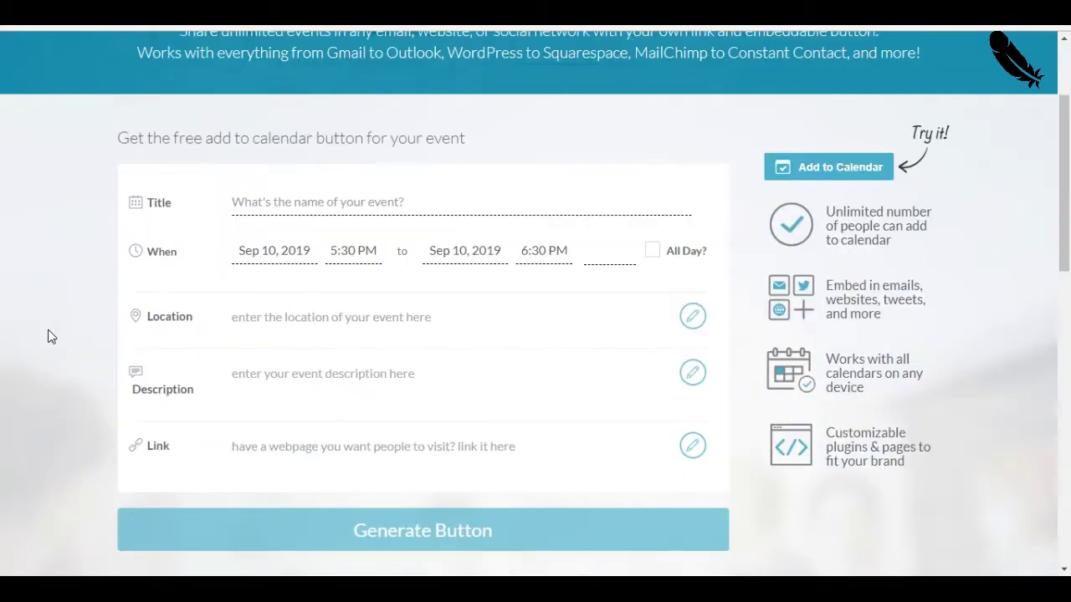
pyautogui.click(331, 202)
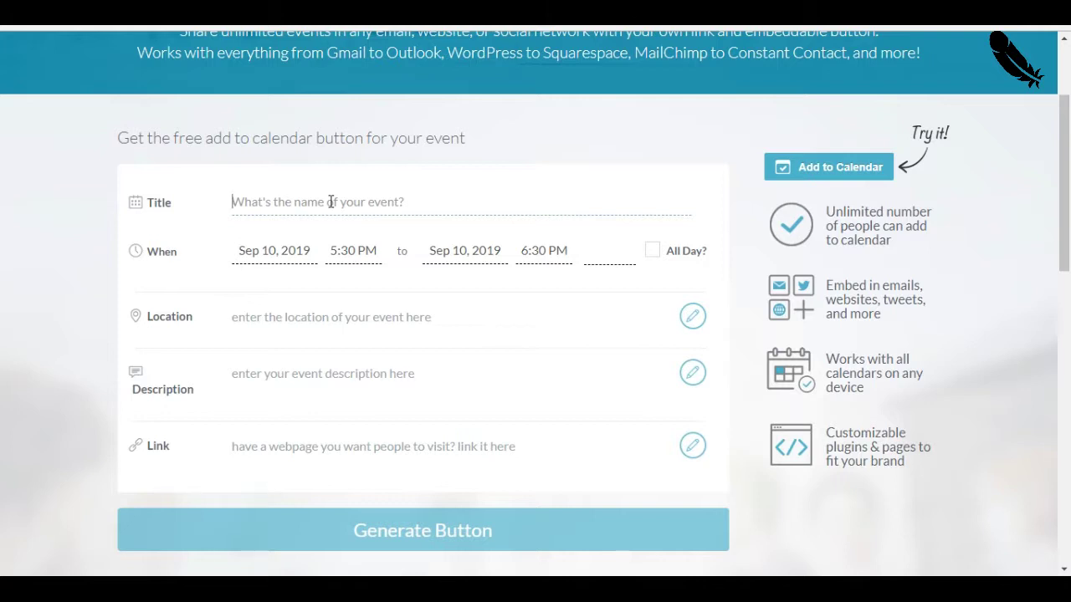
pyautogui.write('Cup Cakes')
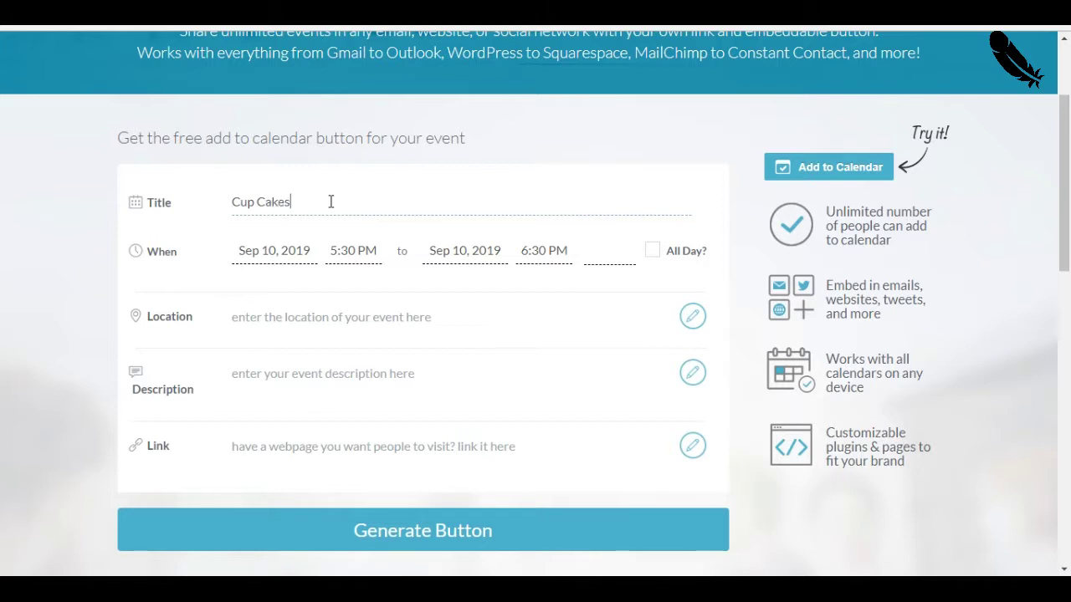
pyautogui.write(' Master Class')
pyautogui.click(234, 202)
pyautogui.write('Yummy')
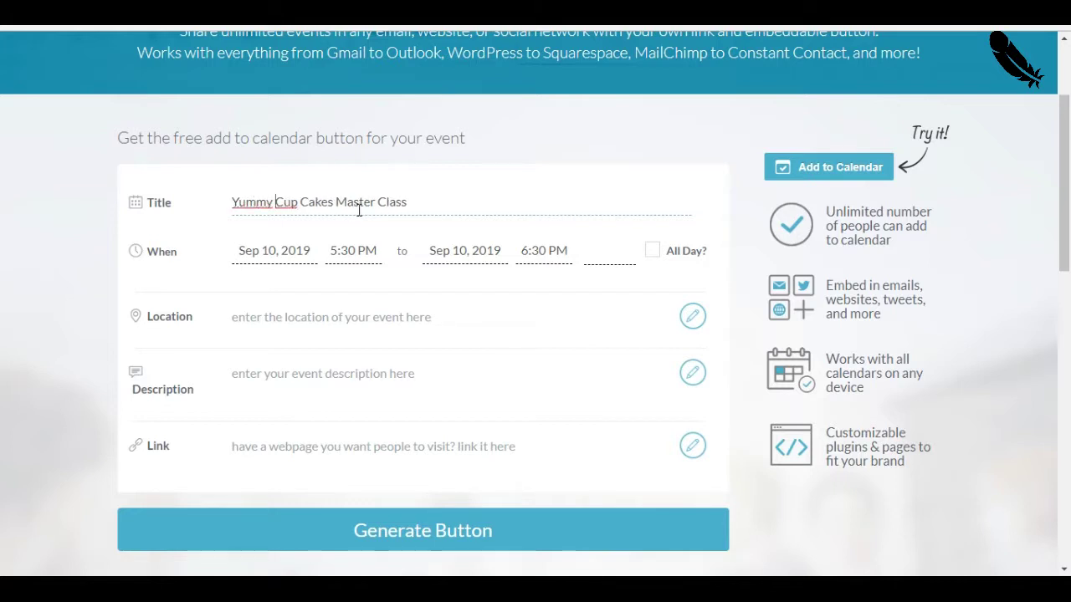
pyautogui.click(233, 202)
pyautogui.write('The')
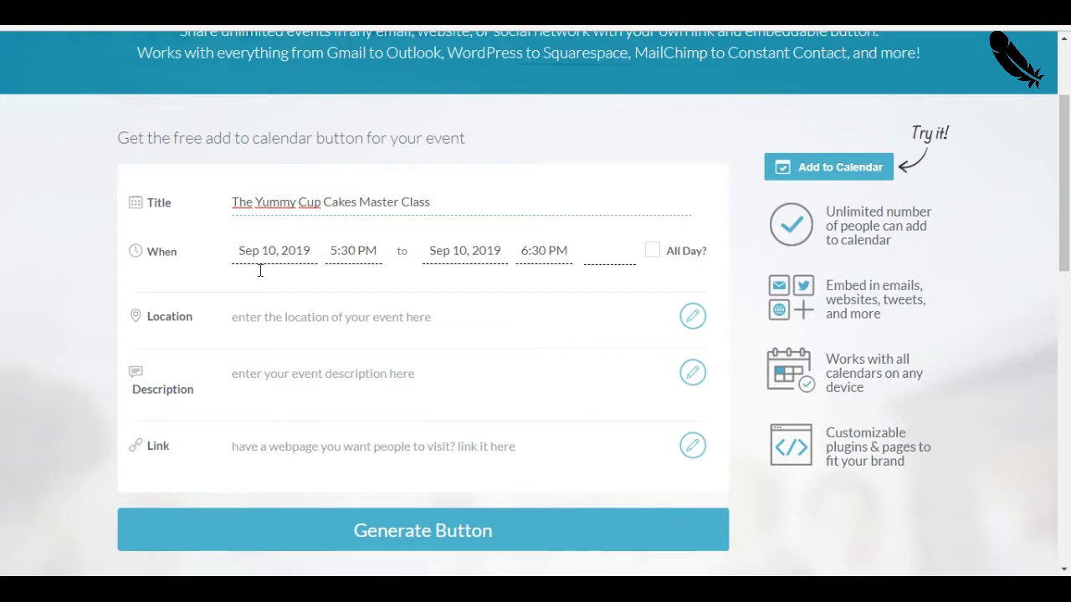
# Schedule it for Sep 10, 2019, 5:30–6:30 PM and generate the button.
pyautogui.click(346, 319)
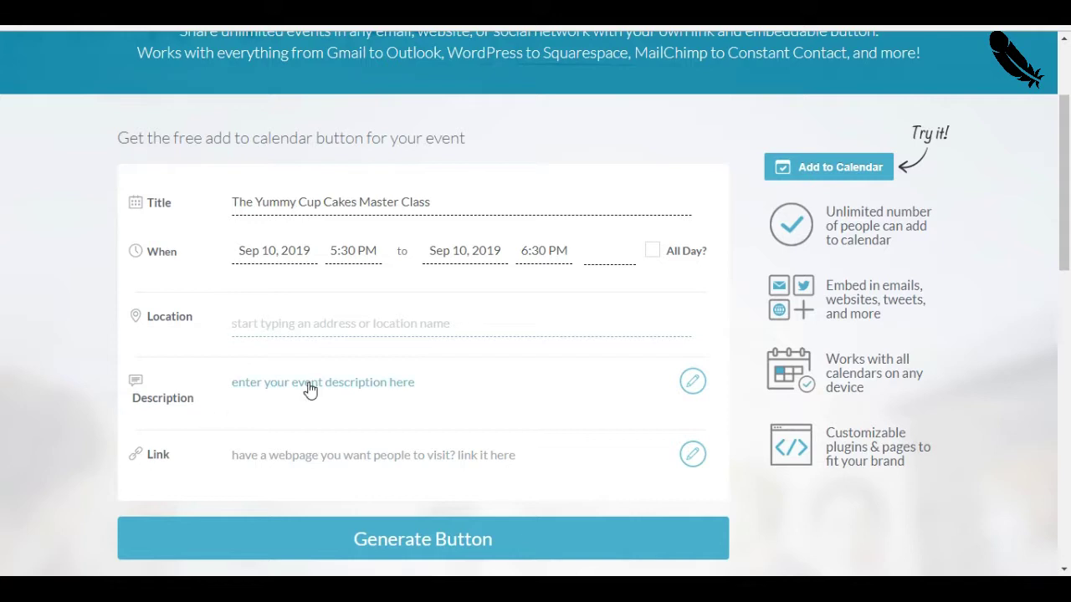
pyautogui.scroll(-1, 387, 390)
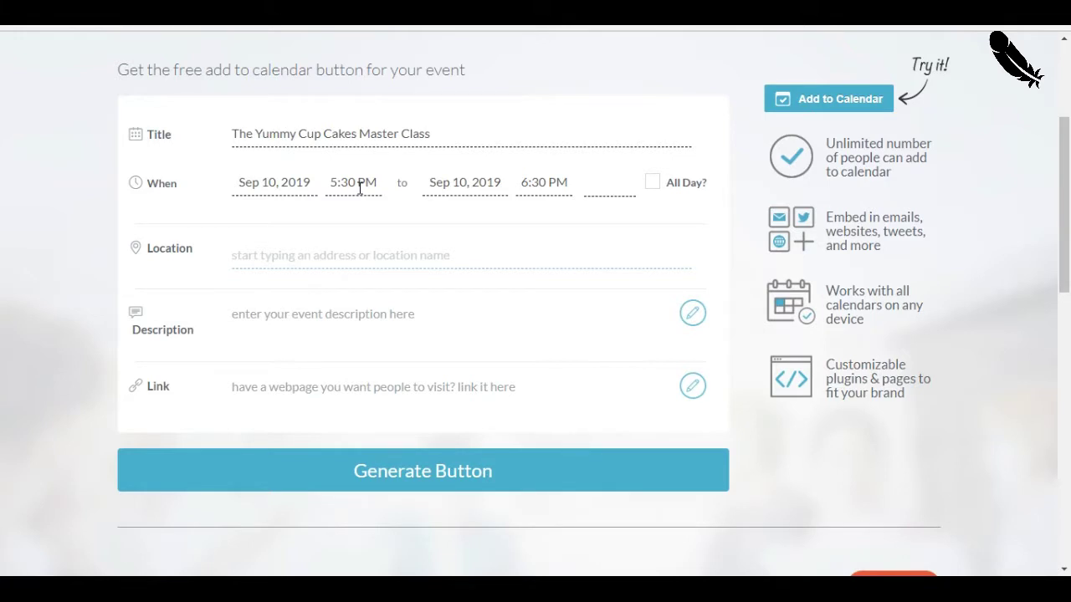
pyautogui.click(389, 482)
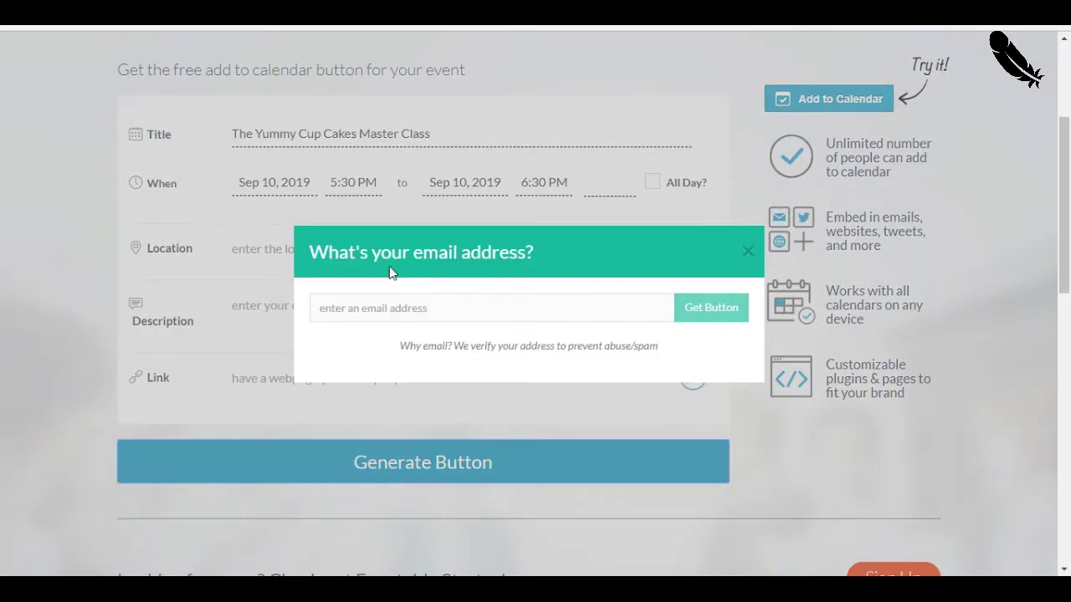
# Enter your email address in the 'What's your email address?' prompt to get the button.
pyautogui.click(368, 312)
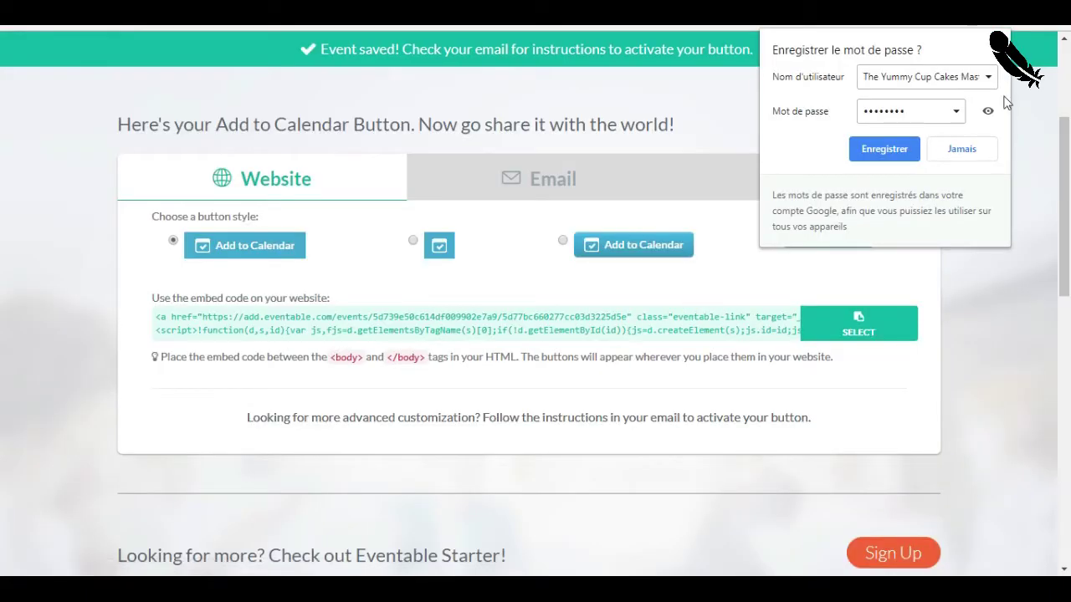
# Dismiss Chrome's save-password prompt and select the Add to Calendar website embed code.
pyautogui.click(998, 48)
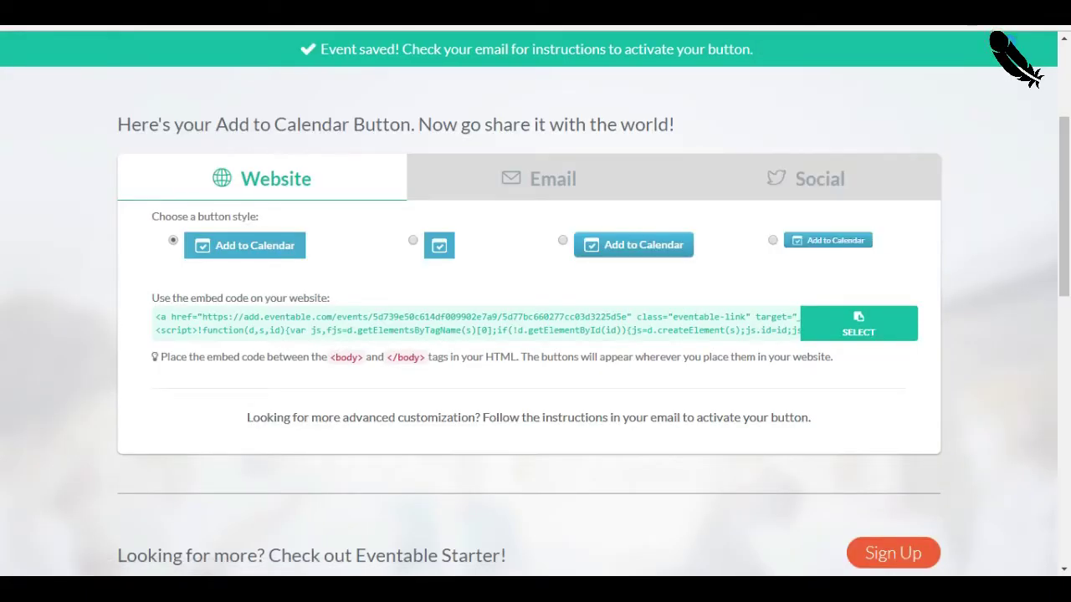
pyautogui.click(847, 331)
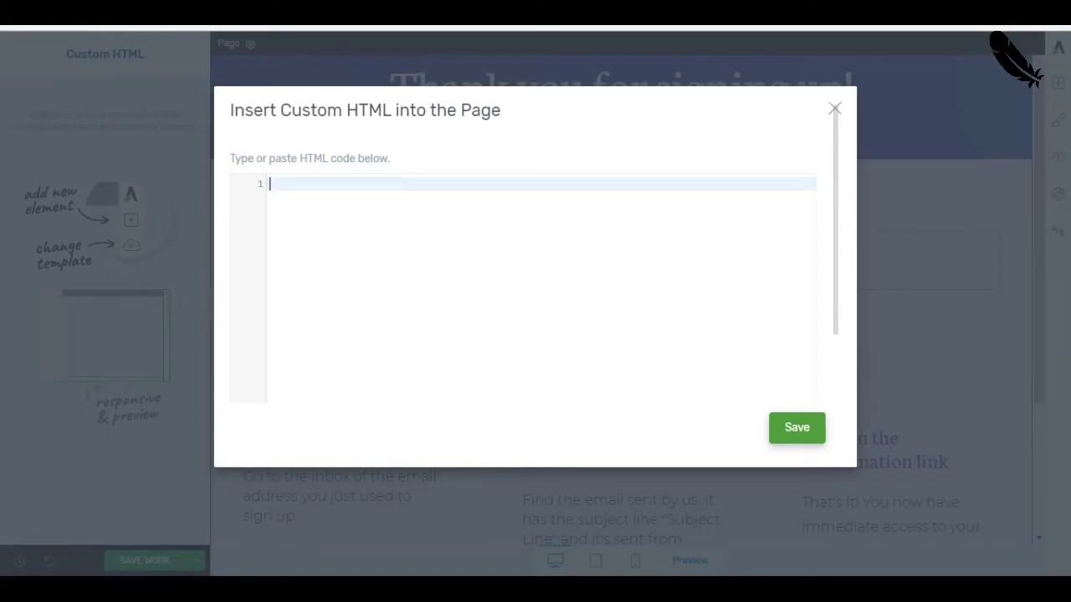
# Paste the Eventable embed code into the Custom HTML editor, insert it, and save the page.
pyautogui.click(327, 185)
pyautogui.write('<a href="https://add.eventable.com/events/5d739e50c614df009902e7a9/5d77bc660277cc03d3225d5e" class="eventable-link" target="_blank" data-key="5d739e50c614df009902e7a9" data-event="5d77bc660277cc03d3225d5e" data-style="1">Add to Calendar</a> <script>!function(d,s,id){var js,fjs=d.getElementsByTagName(s)[0];if(!d.getElementById(id)){js=d.createElement(s);js.id=id;js.src=\'https://plugins.eventable.com/eventable.js\';fjs.parentNode.insertBefore(js,fjs);}}(document,\'script\', \'eventable-script\');</script>')
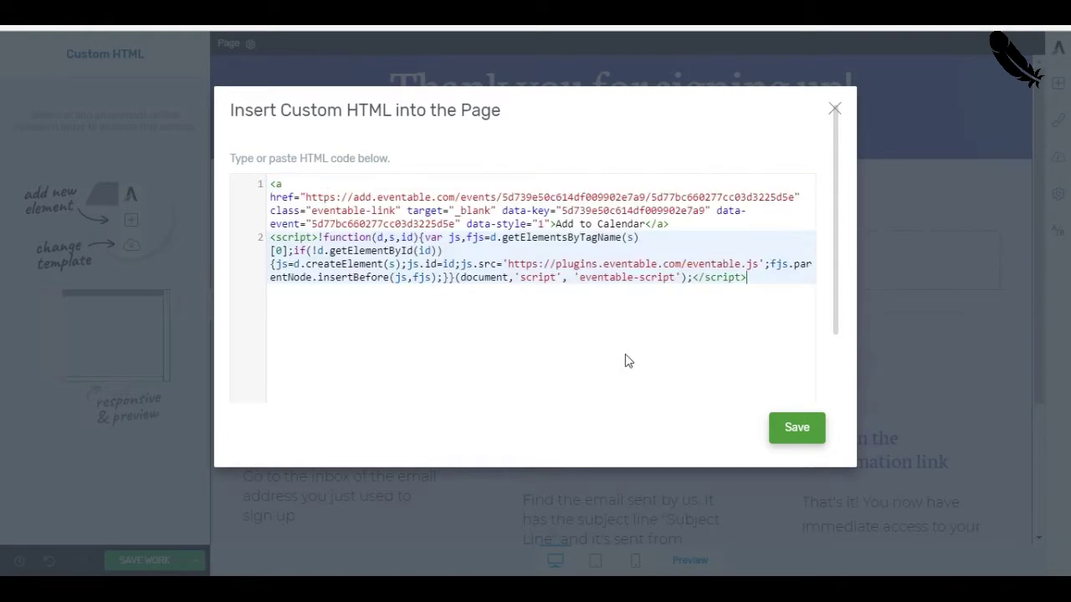
pyautogui.click(795, 433)
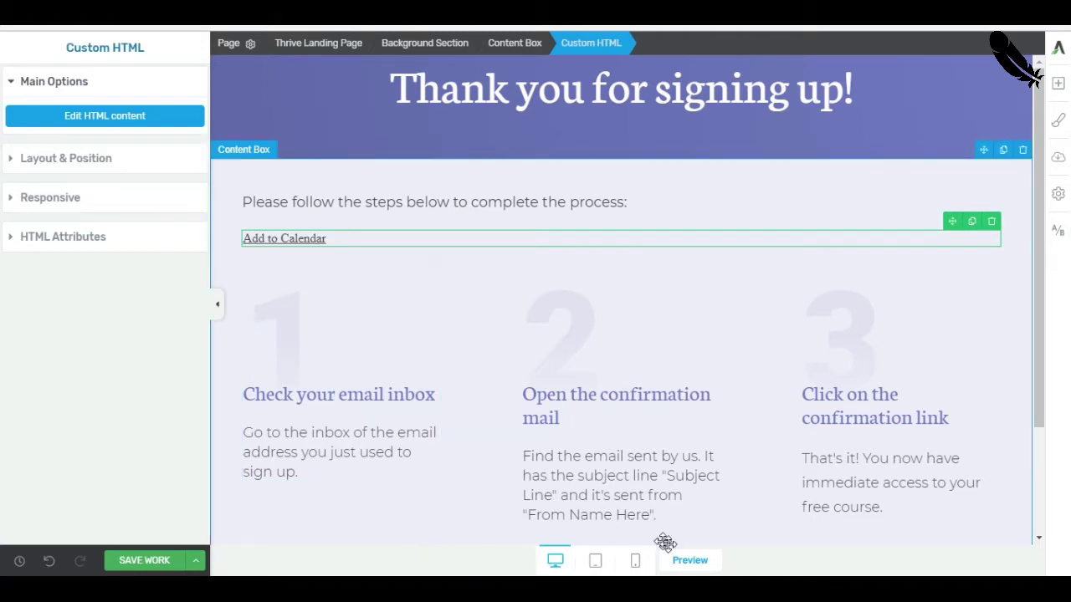
pyautogui.click(144, 562)
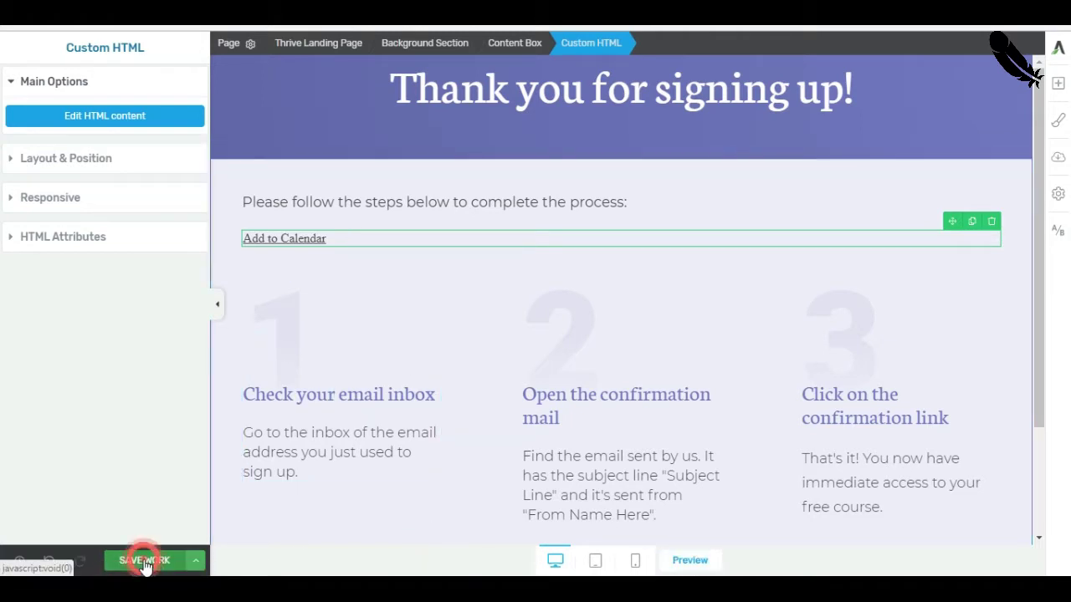
# Preview the page and pick Google Calendar from the Add to Calendar dropdown.
pyautogui.click(690, 562)
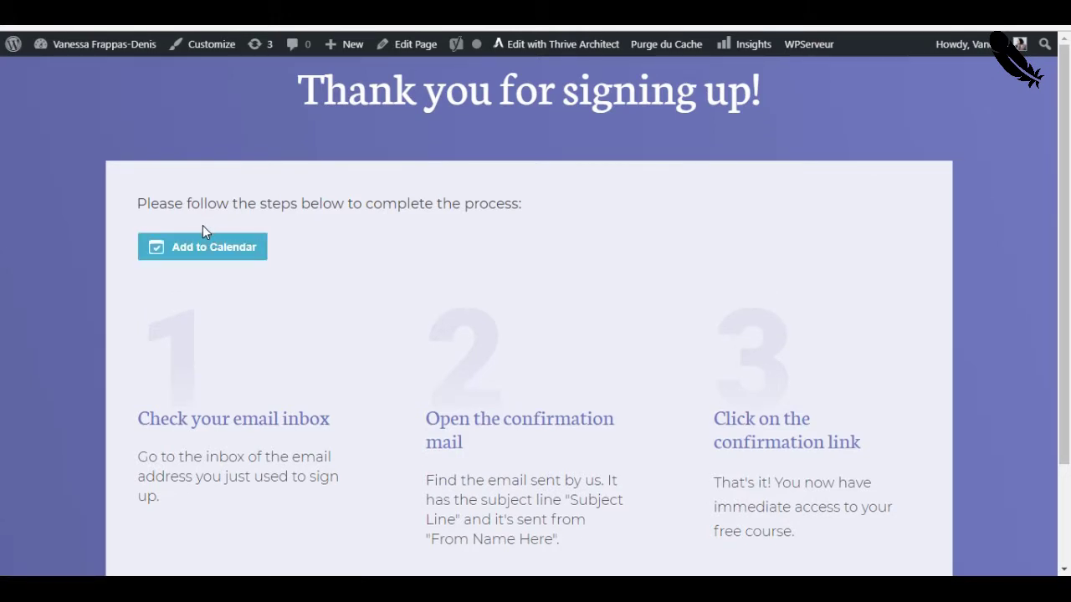
pyautogui.click(200, 254)
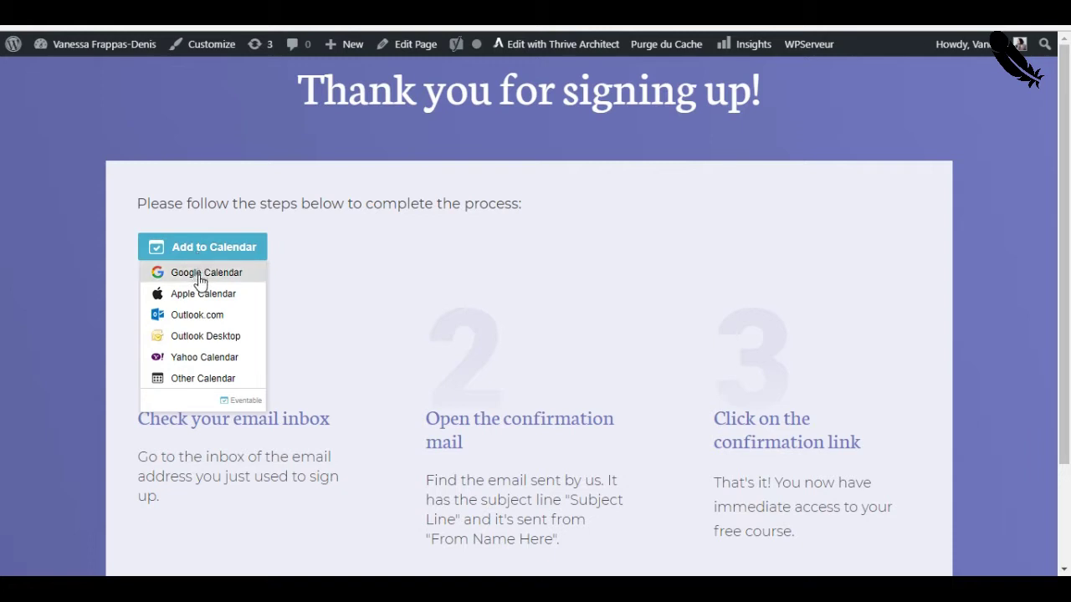
pyautogui.click(501, 191)
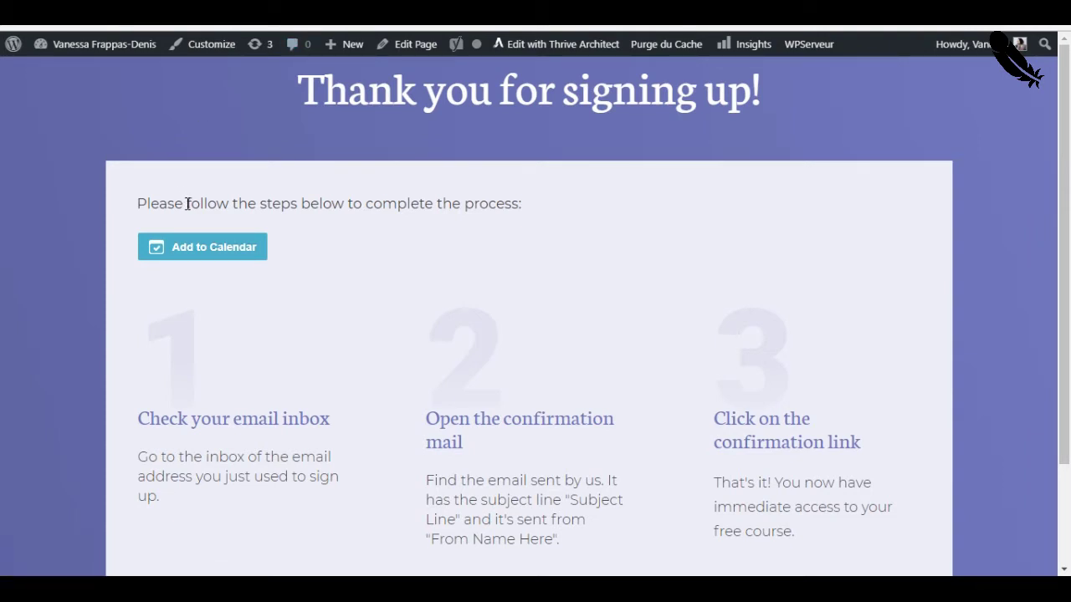
pyautogui.click(182, 254)
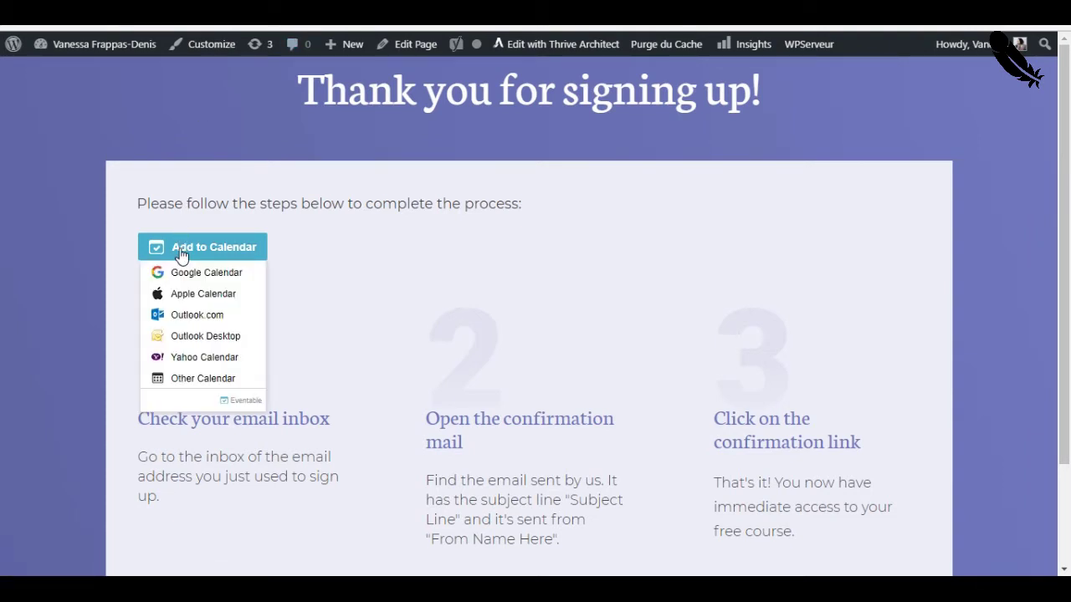
pyautogui.click(278, 214)
pyautogui.click(225, 255)
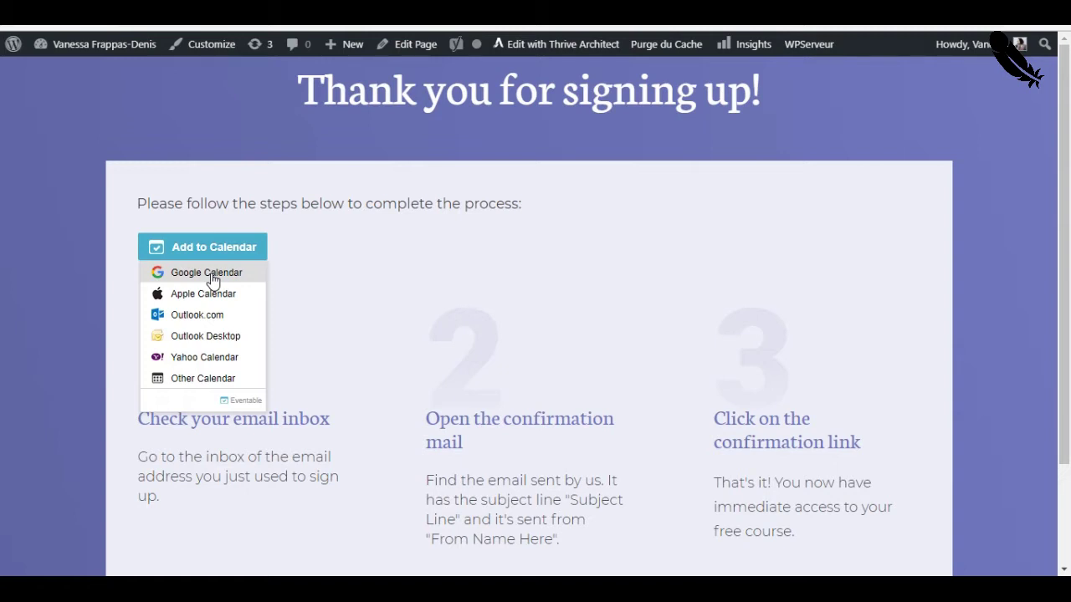
pyautogui.click(212, 274)
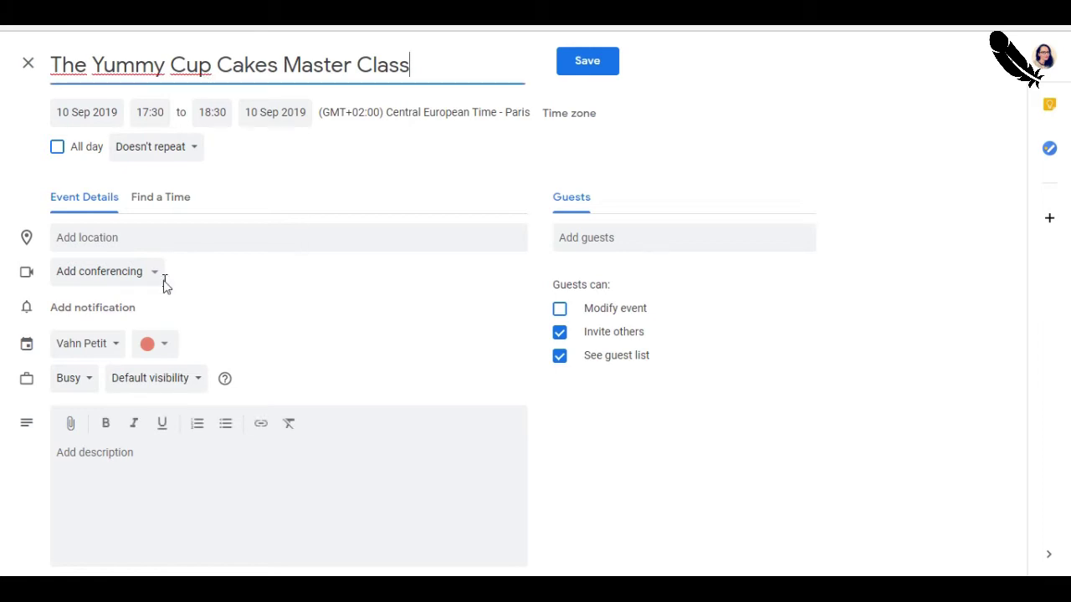
# Review the Yummy Cup Cakes event's calendar choices, click Save, then close the Google Calendar tab.
pyautogui.click(116, 345)
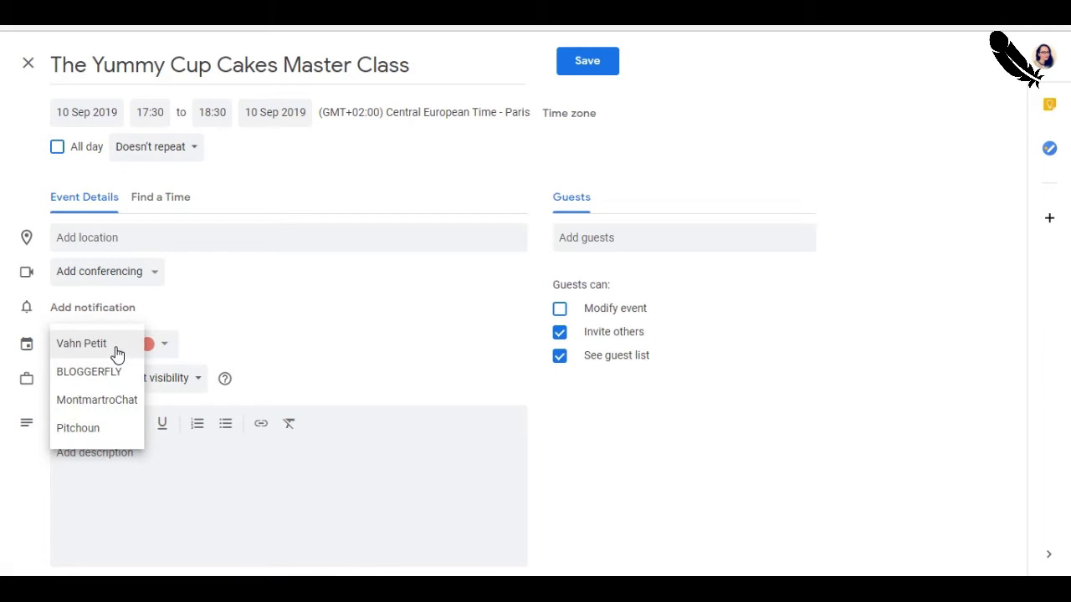
pyautogui.click(589, 71)
pyautogui.hotkey('ctrl', 'w')
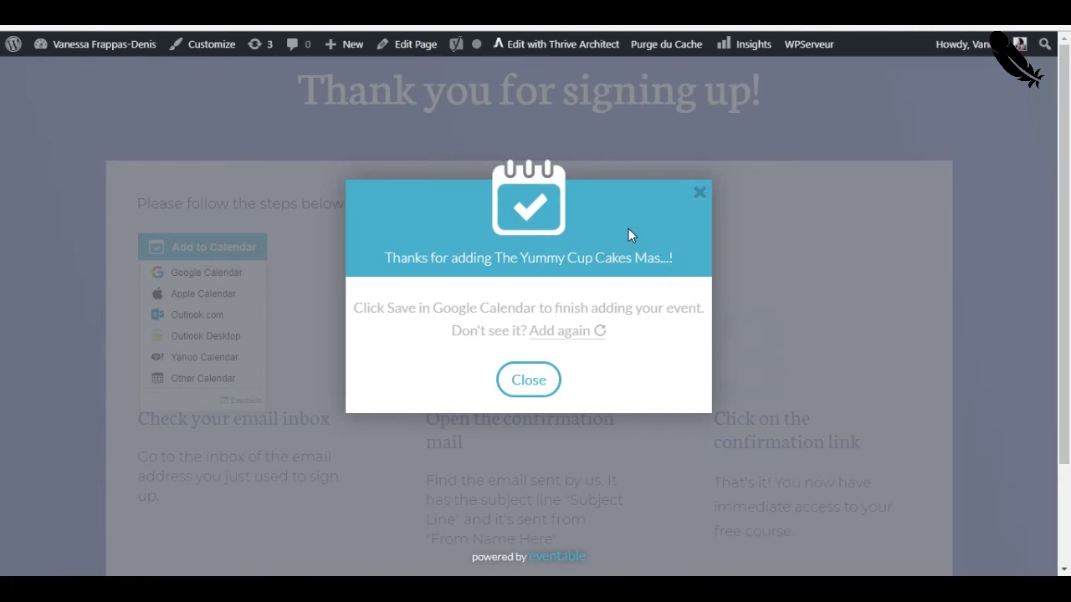
# Close Eventable's 'Thanks for adding The Yummy Cup Cakes' popup.
pyautogui.click(698, 198)
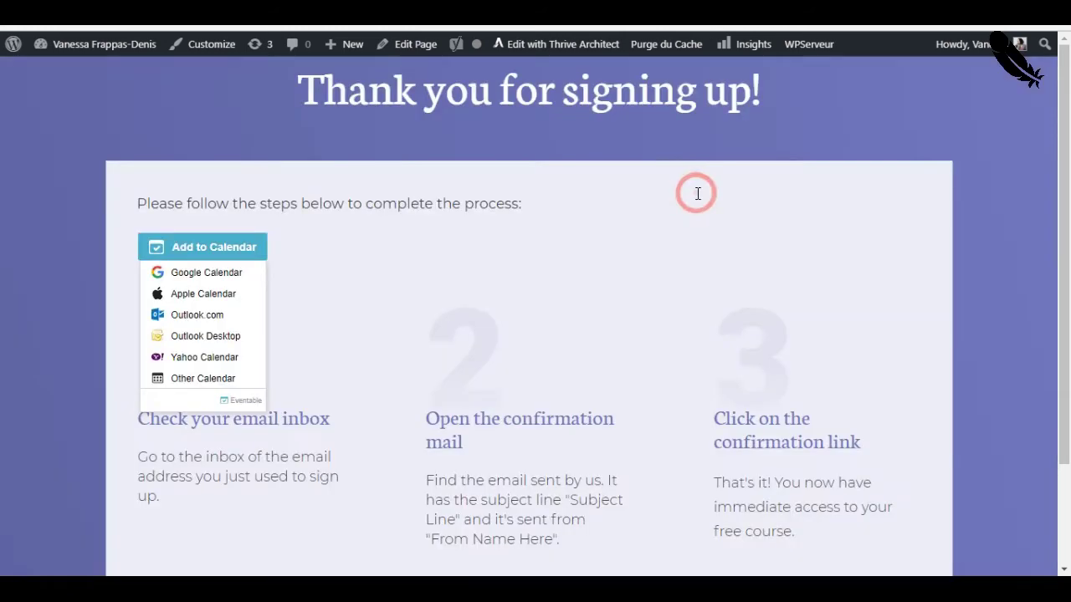